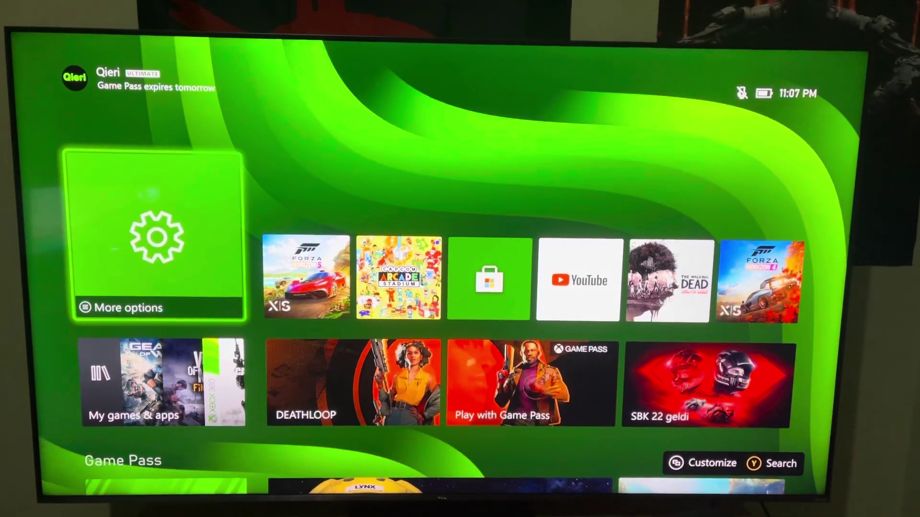
Step: From the home screen, open Settings and enter the General settings options
{"action": "key", "text": "Right"}
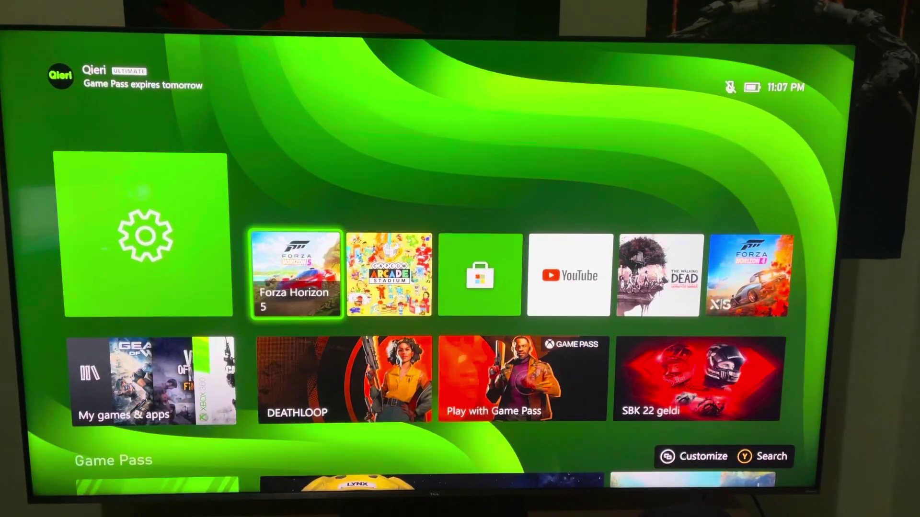
{"action": "key", "text": "Left"}
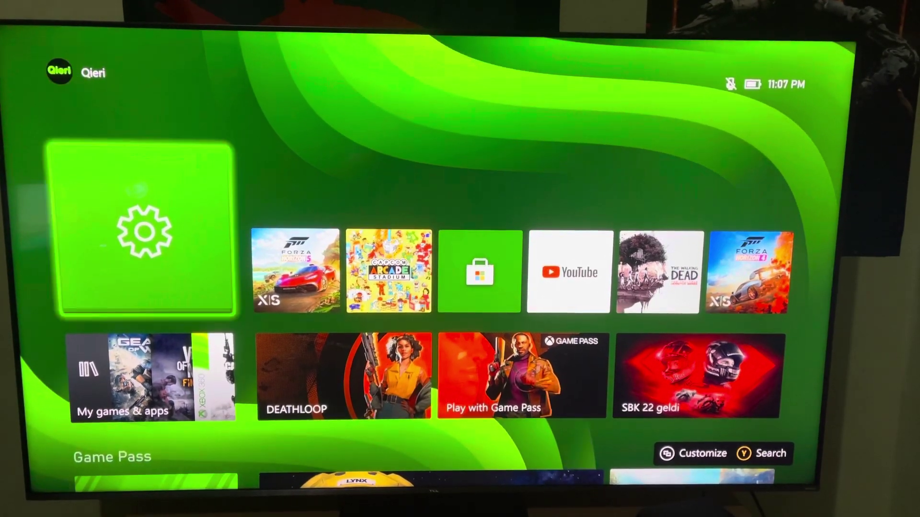
{"action": "key", "text": "Return"}
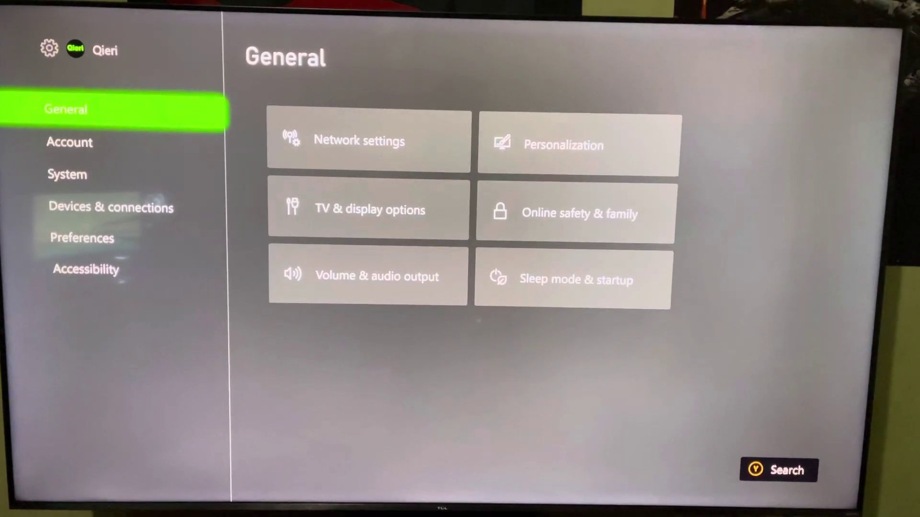
{"action": "key", "text": "Right"}
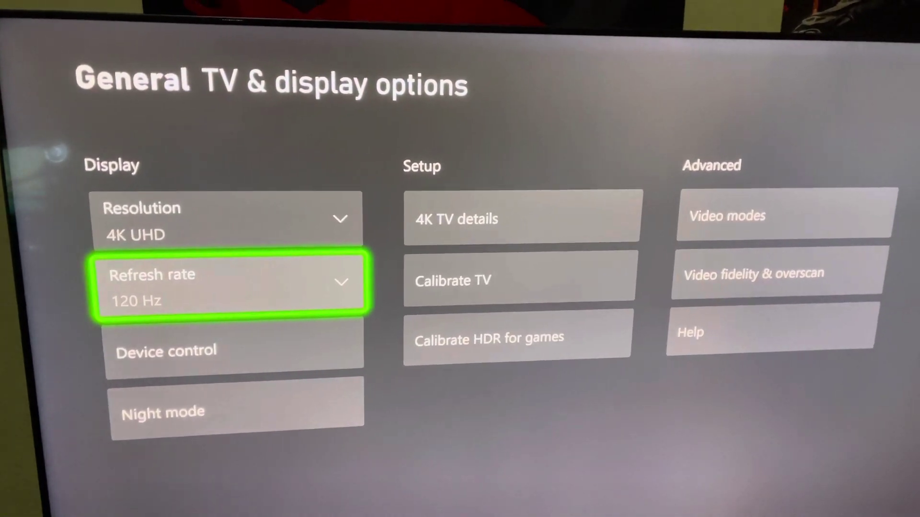
{"action": "key", "text": "Down"}
{"action": "key", "text": "Down"}
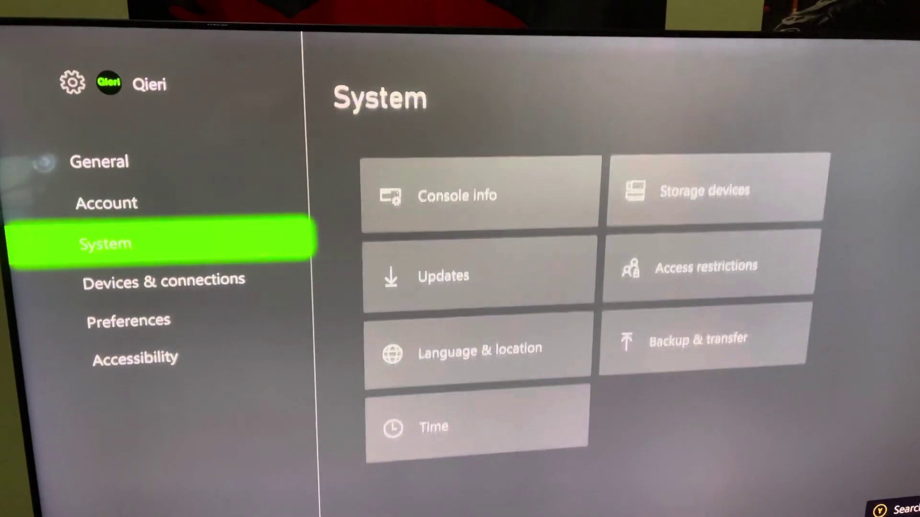
{"action": "key", "text": "Right"}
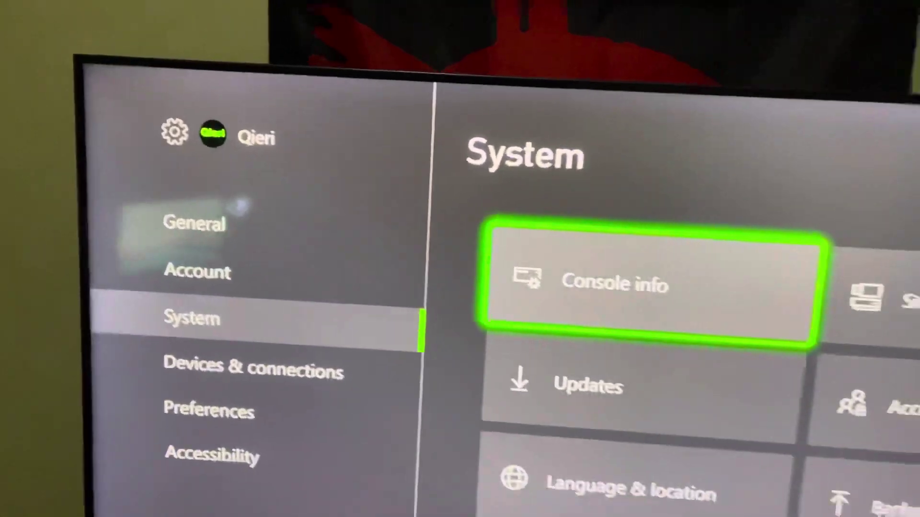
Step: Return to General in the settings categories, then exit Settings to the home dashboard
{"action": "key", "text": "Left"}
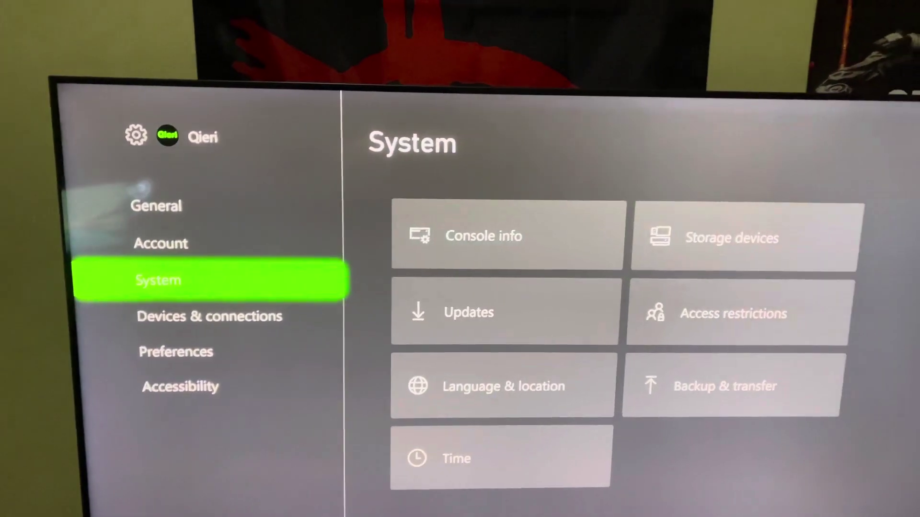
{"action": "key", "text": "Up"}
{"action": "key", "text": "Up"}
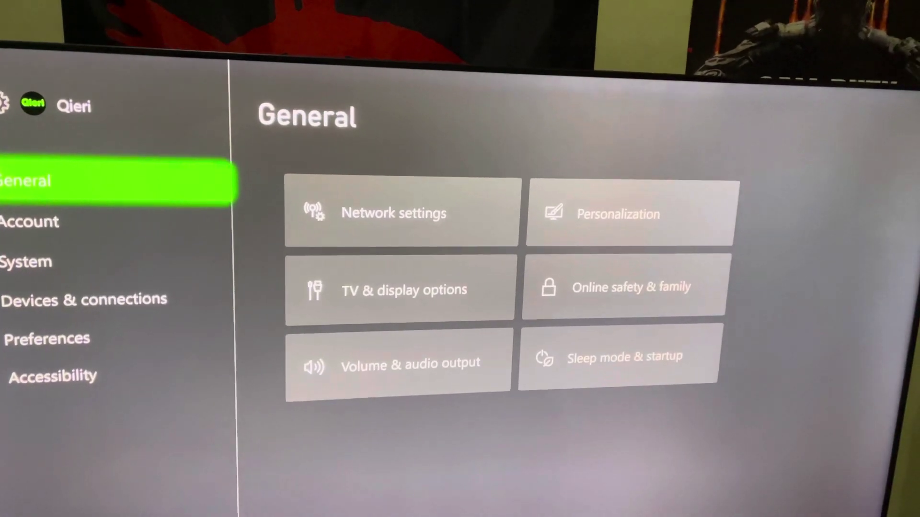
{"action": "key", "text": "Escape"}
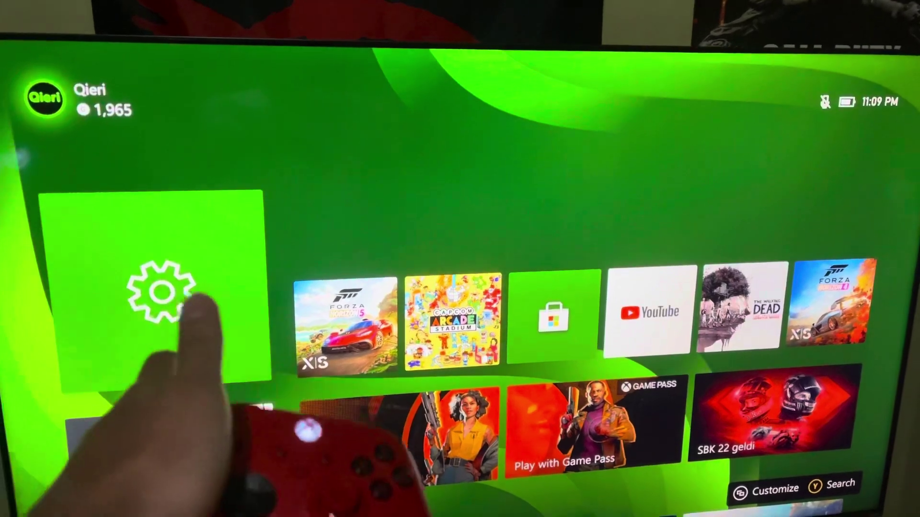